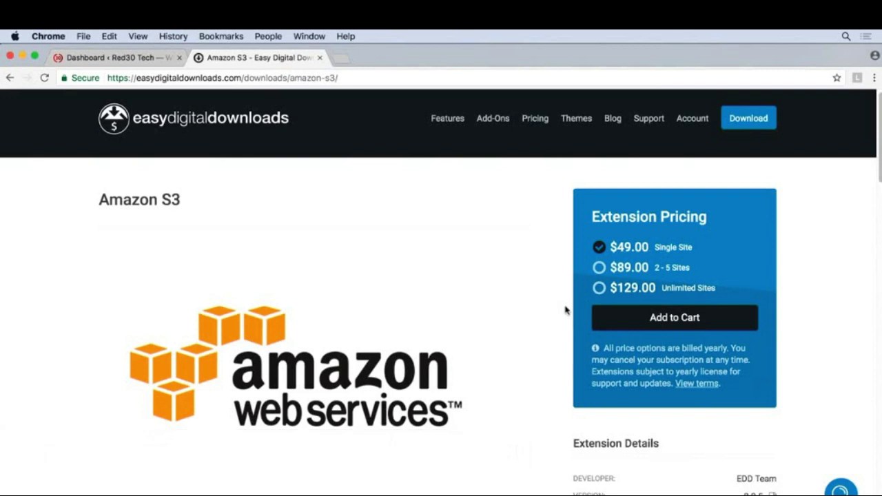
Step: Add the $49.00 Amazon S3 Single Site license to the cart
{"action": "left_click", "coordinate": [608, 320]}
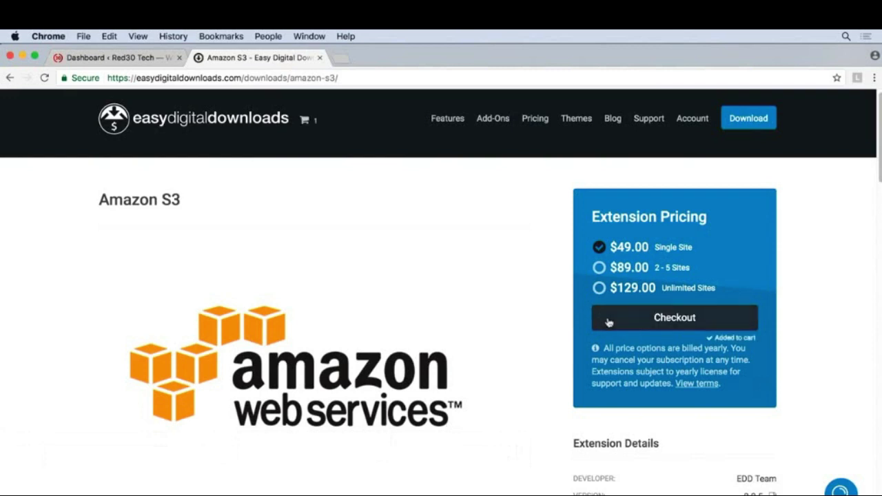
Step: At checkout for Amazon S3, tick 'Agree to our license terms and refund policy'
{"action": "left_click", "coordinate": [609, 320]}
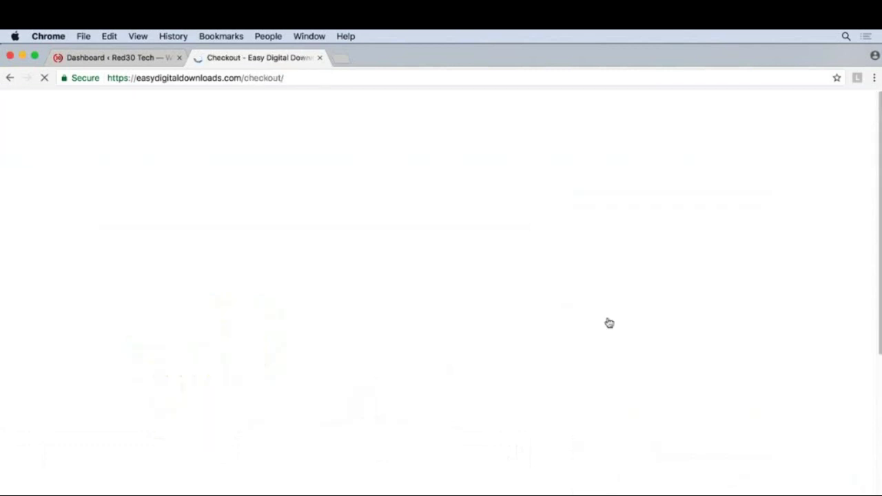
{"action": "scroll", "coordinate": [494, 396], "scroll_direction": "down", "scroll_amount": 2}
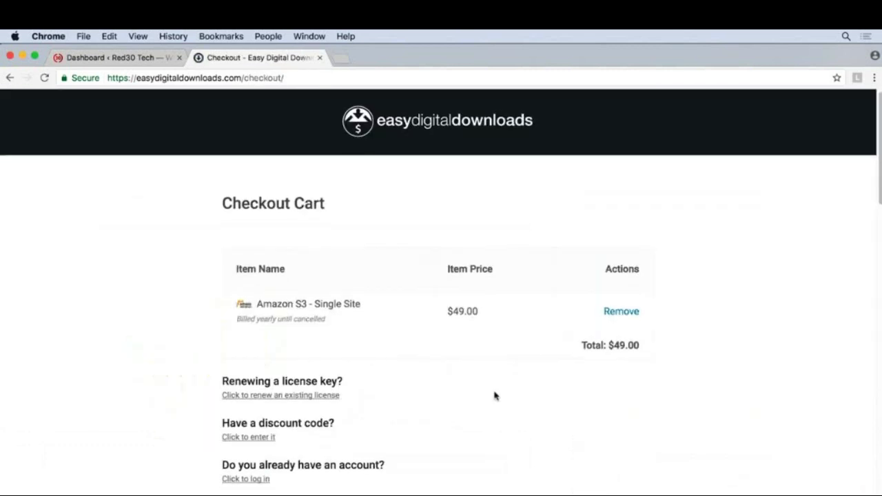
{"action": "scroll", "coordinate": [494, 396], "scroll_direction": "down", "scroll_amount": 5}
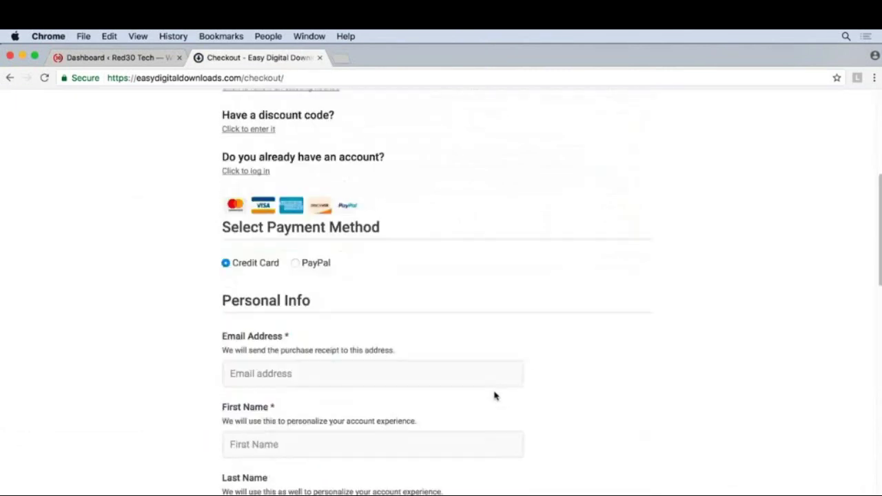
{"action": "scroll", "coordinate": [494, 396], "scroll_direction": "down", "scroll_amount": 8}
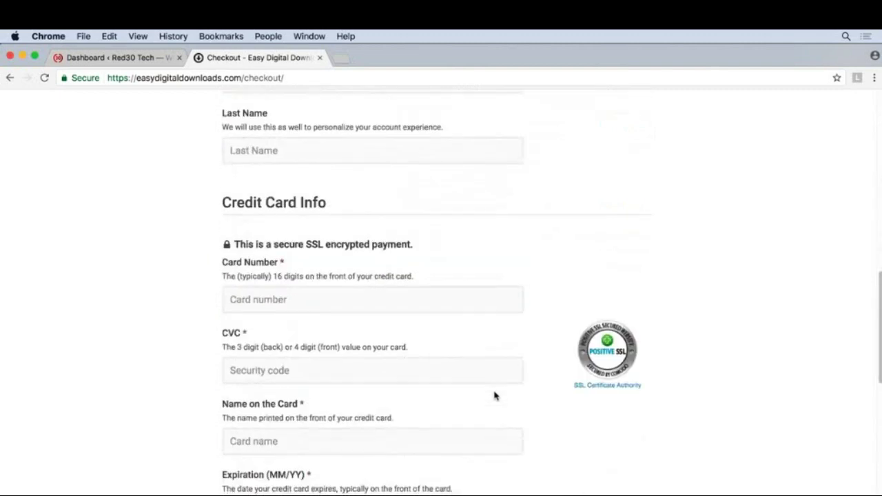
{"action": "scroll", "coordinate": [494, 395], "scroll_direction": "down", "scroll_amount": 5}
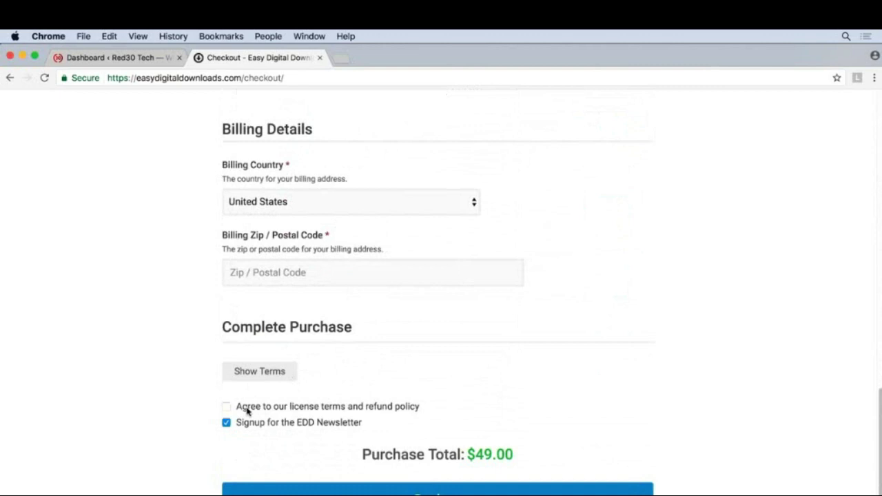
{"action": "left_click", "coordinate": [247, 409]}
Step: Expand the checkout's license terms and read through them to section 13, Severability
{"action": "left_click", "coordinate": [250, 379]}
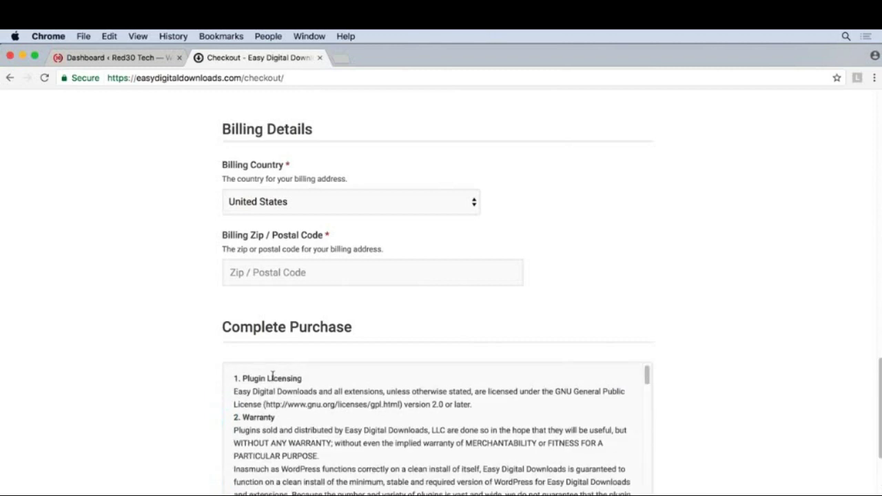
{"action": "scroll", "coordinate": [177, 396], "scroll_direction": "down", "scroll_amount": 3}
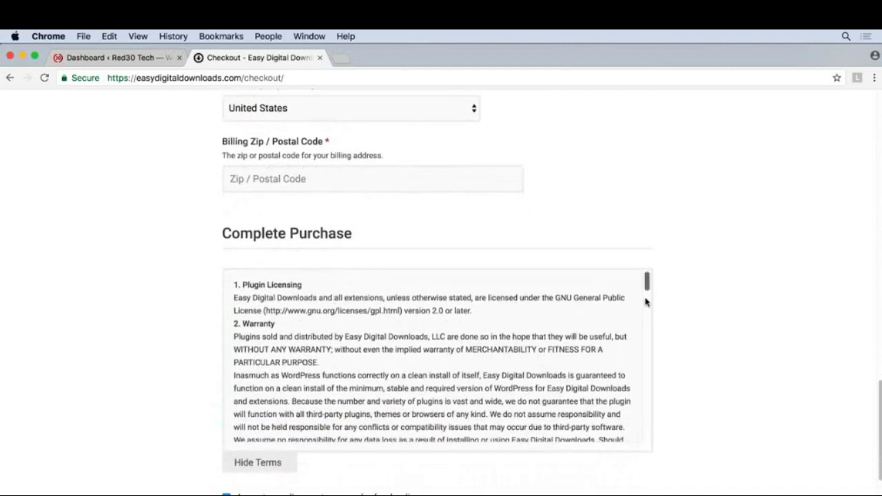
{"action": "left_click_drag", "start_coordinate": [648, 285], "coordinate": [657, 437]}
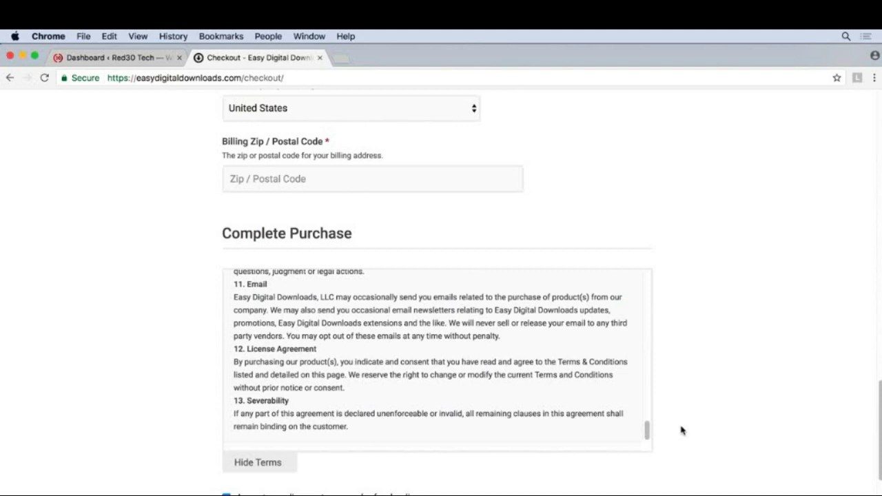
{"action": "left_click", "coordinate": [81, 57]}
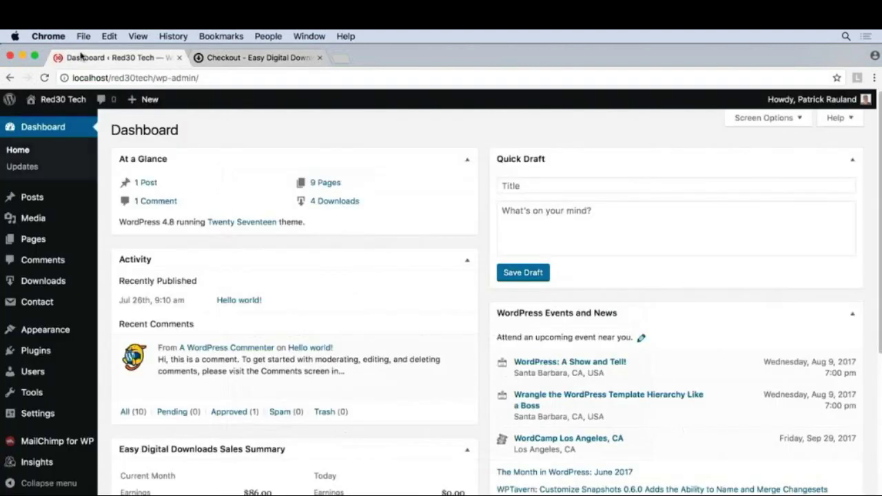
Step: Enable Agree to Terms under Downloads > Settings > Misc > Terms of Agreement
{"action": "mouse_move", "coordinate": [52, 282]}
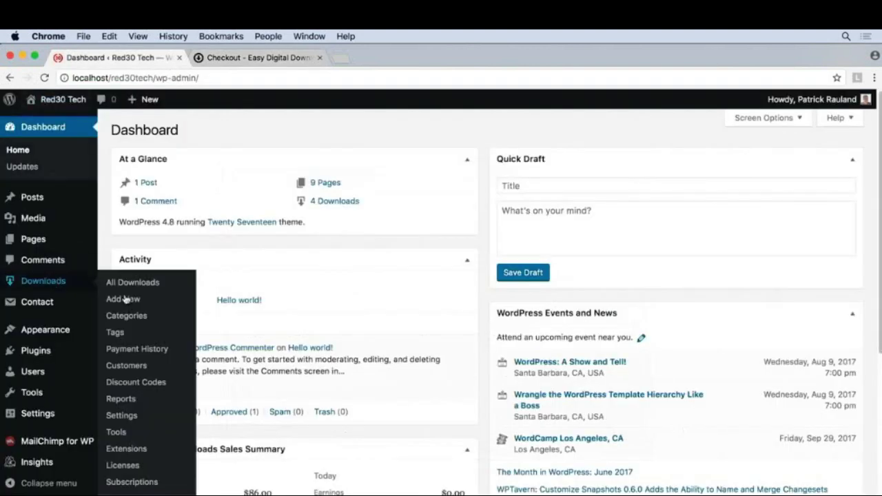
{"action": "left_click", "coordinate": [126, 419]}
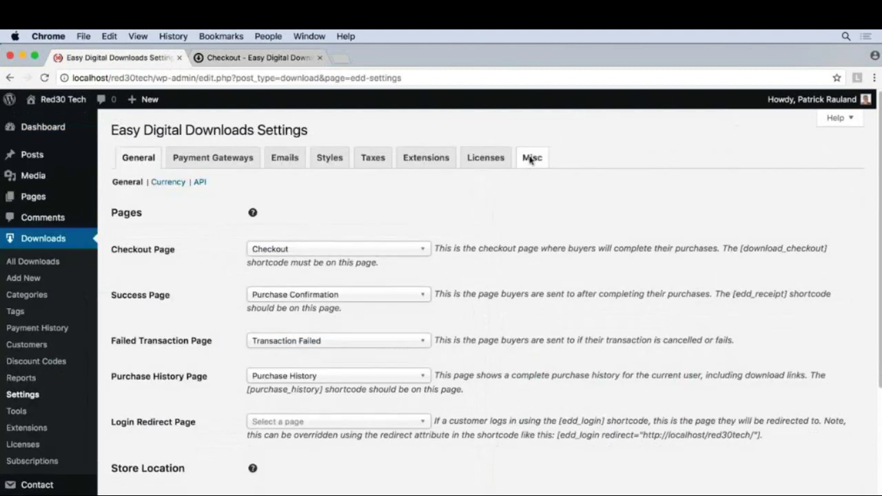
{"action": "left_click", "coordinate": [531, 159]}
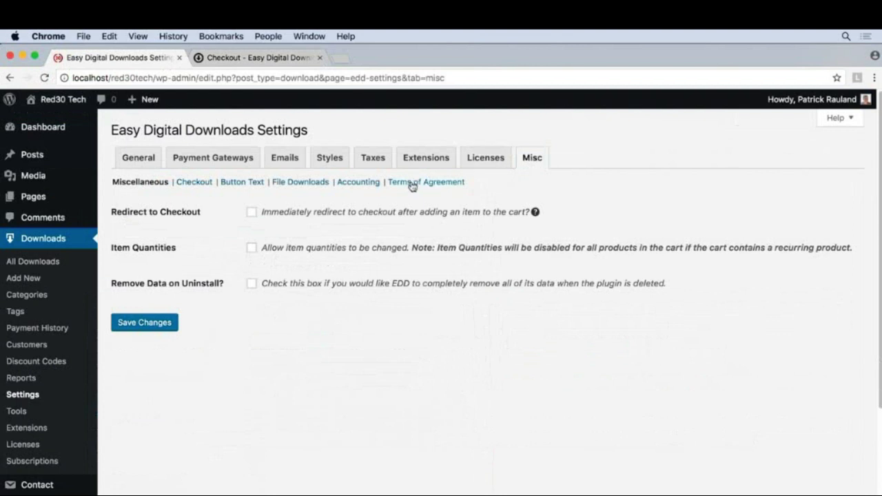
{"action": "left_click", "coordinate": [412, 183]}
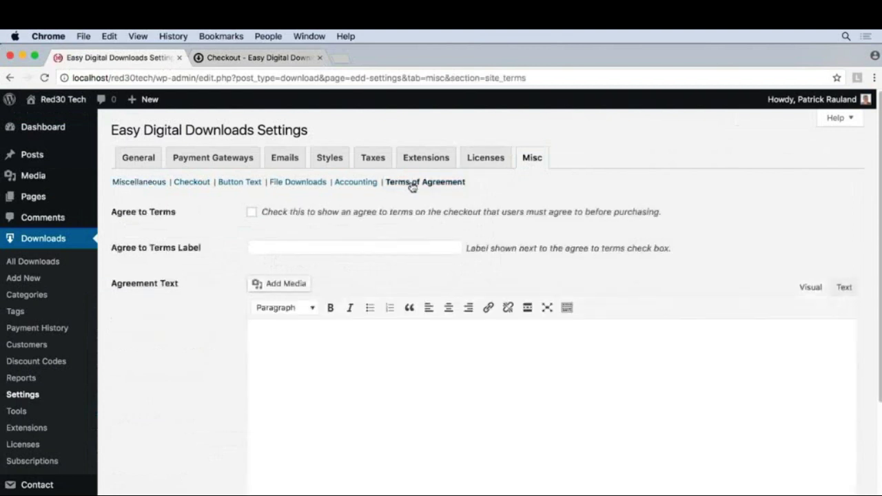
{"action": "left_click", "coordinate": [282, 216]}
{"action": "scroll", "coordinate": [226, 240], "scroll_direction": "down", "scroll_amount": 2}
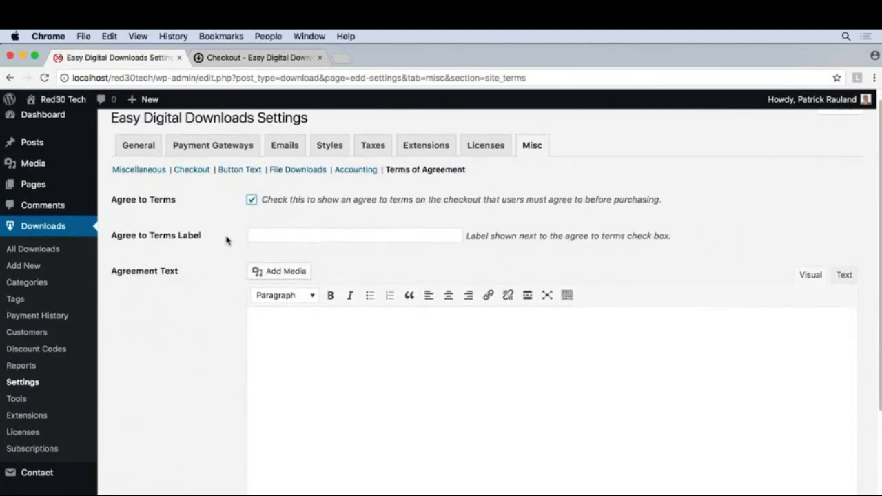
{"action": "scroll", "coordinate": [226, 240], "scroll_direction": "down", "scroll_amount": 2}
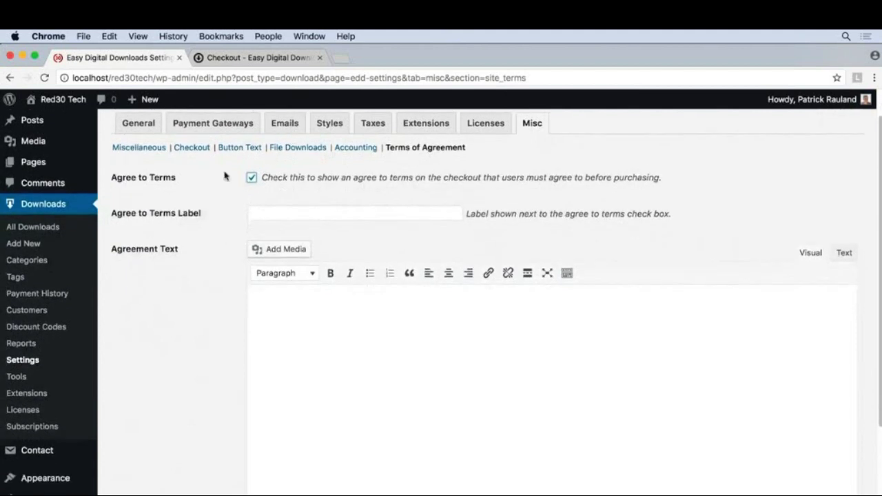
{"action": "left_click", "coordinate": [222, 61]}
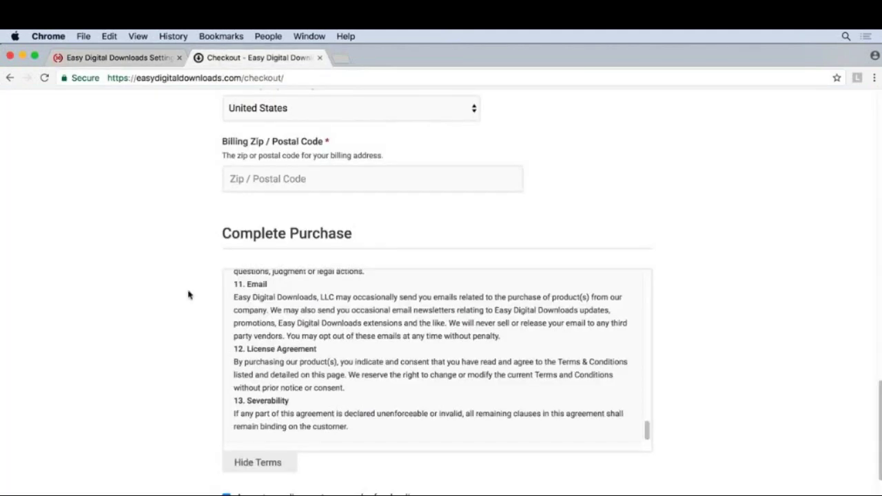
Step: Scroll the checkout to confirm the license-terms agreement box is still ticked
{"action": "scroll", "coordinate": [186, 407], "scroll_direction": "down", "scroll_amount": 1}
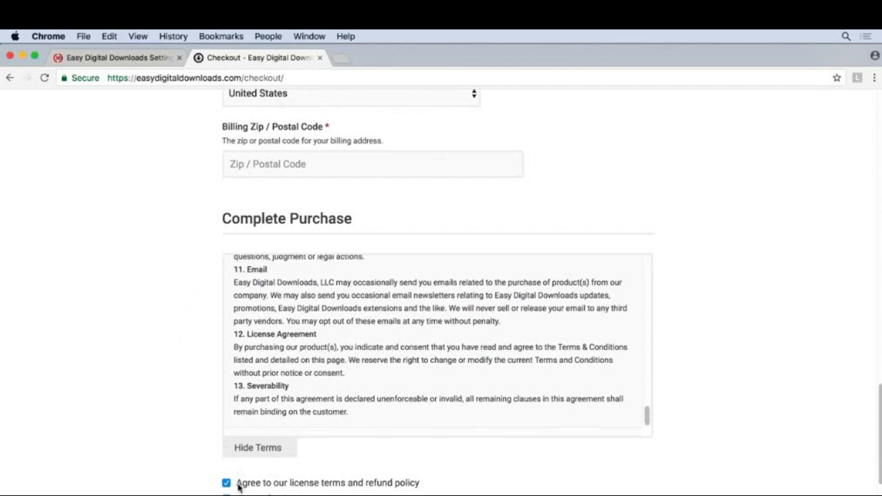
Step: Set the Agree to Terms Label to 'Agree to our terms & conditions'
{"action": "left_click", "coordinate": [138, 59]}
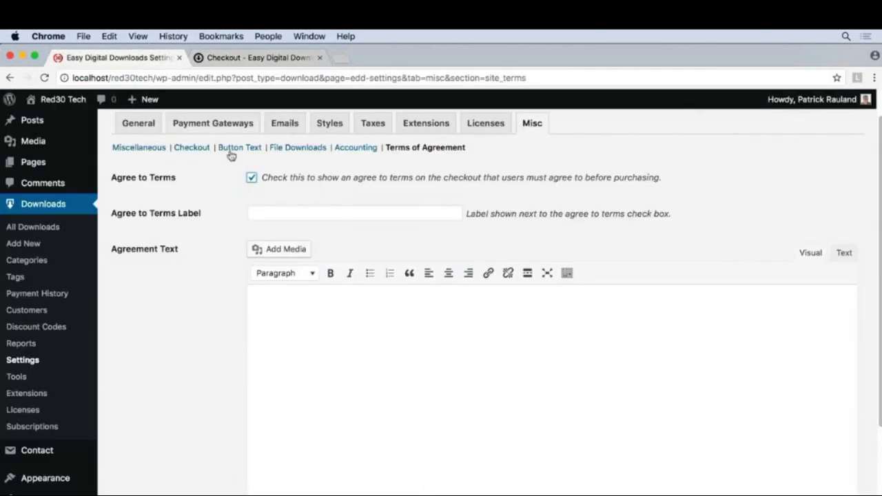
{"action": "left_click", "coordinate": [253, 215]}
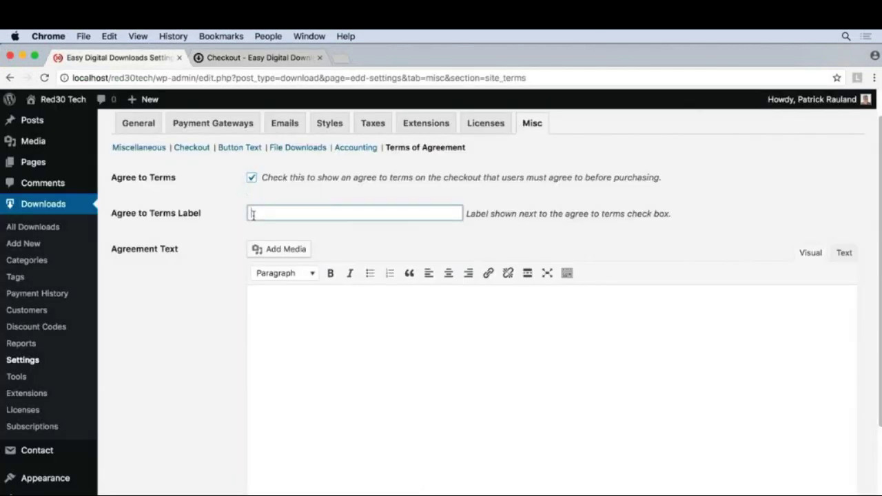
{"action": "type", "text": "Agree to our ter"}
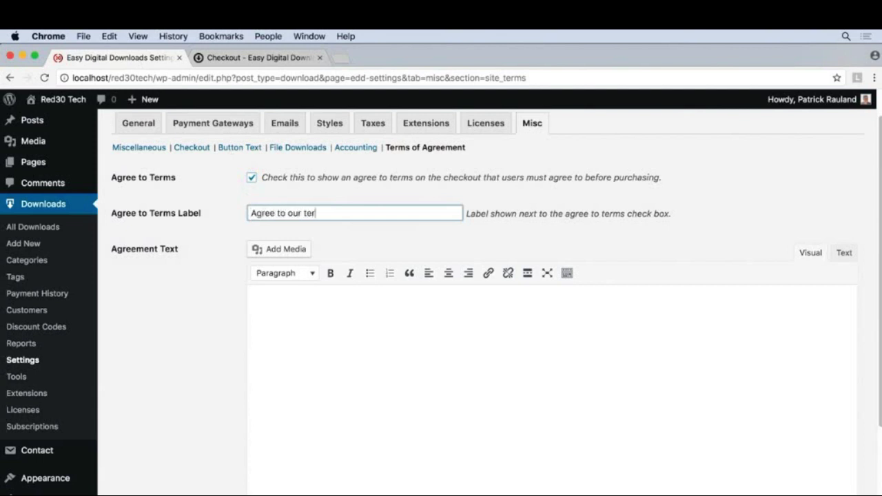
{"action": "type", "text": "ms & condition"}
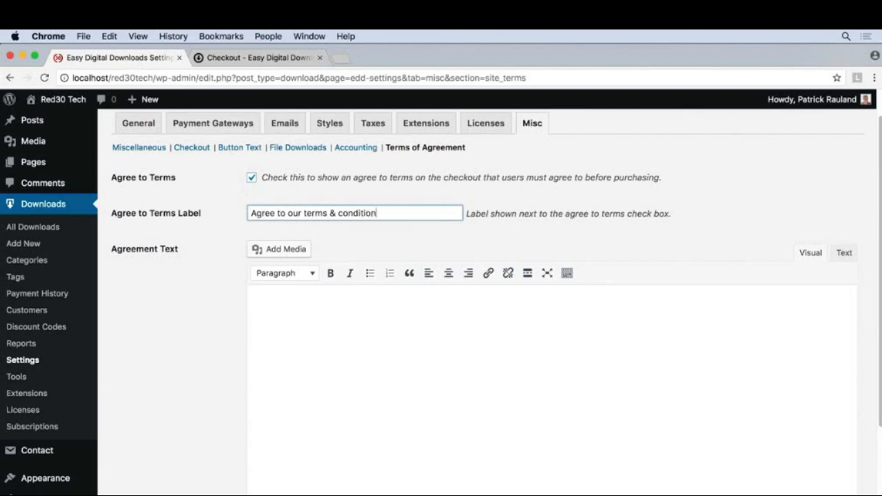
{"action": "type", "text": "s"}
{"action": "left_click", "coordinate": [330, 240]}
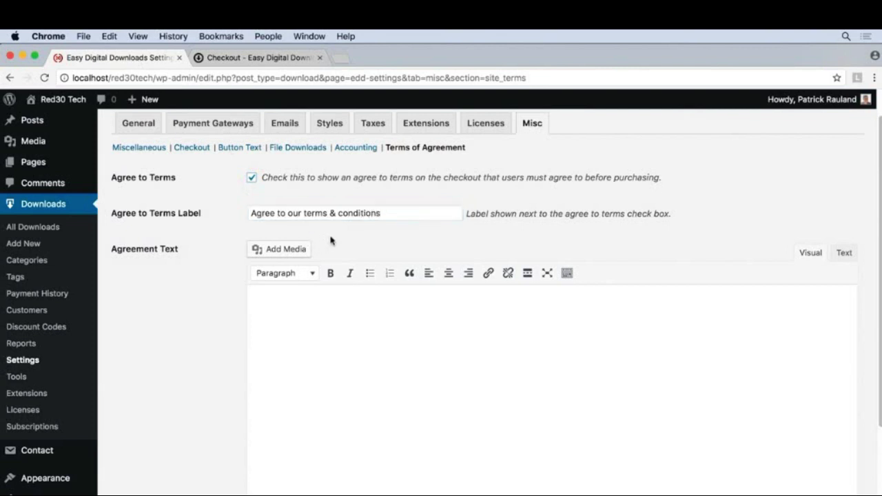
{"action": "scroll", "coordinate": [330, 240], "scroll_direction": "down", "scroll_amount": 1}
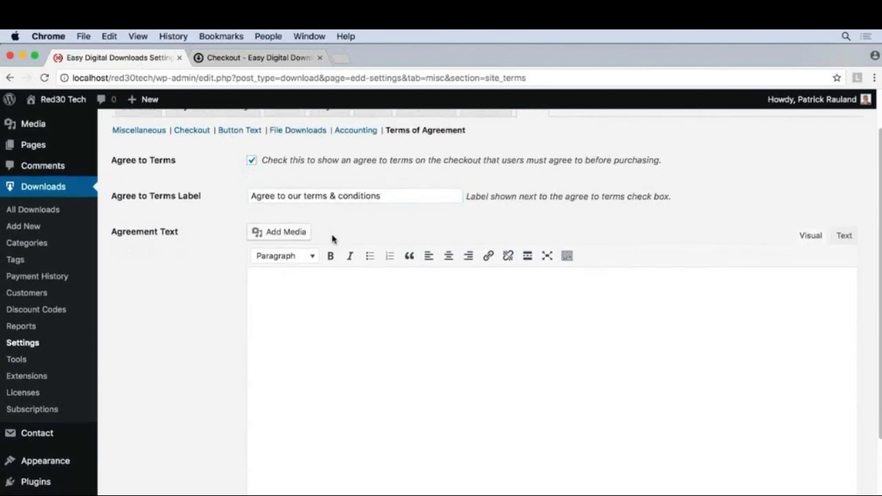
{"action": "left_click", "coordinate": [313, 321]}
{"action": "left_click", "coordinate": [252, 59]}
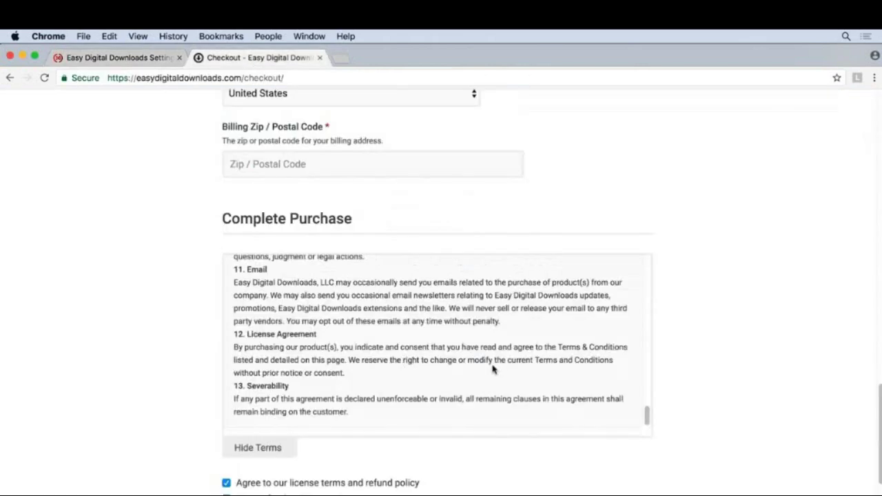
Step: Scroll the checkout terms box to section 10, Refund Policy, and its 30-day conditions
{"action": "left_click_drag", "start_coordinate": [646, 414], "coordinate": [645, 262]}
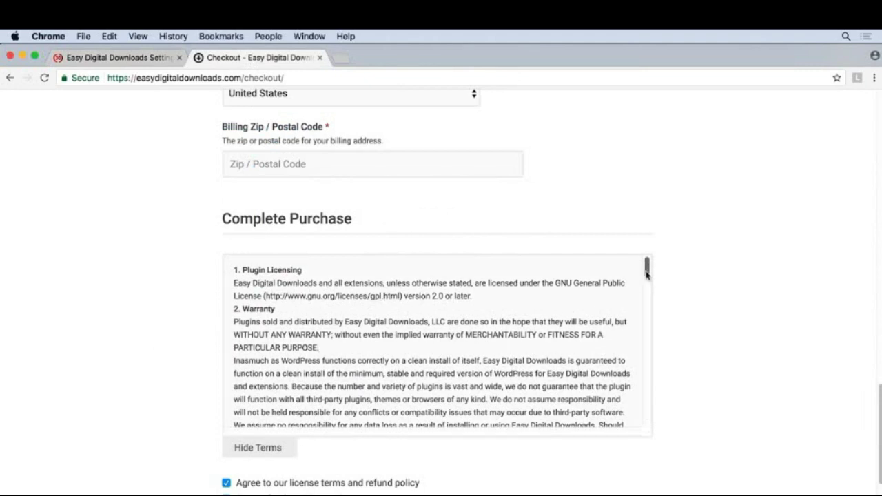
{"action": "left_click_drag", "start_coordinate": [647, 272], "coordinate": [651, 301]}
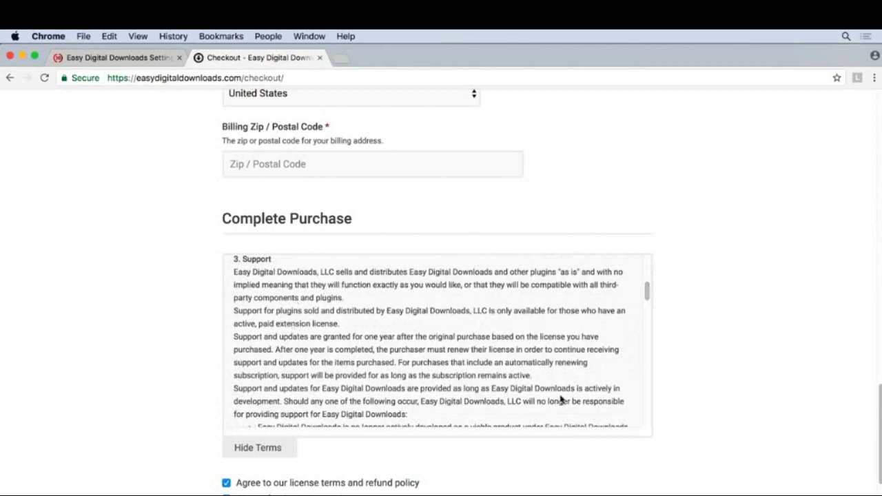
{"action": "left_click_drag", "start_coordinate": [647, 290], "coordinate": [654, 335]}
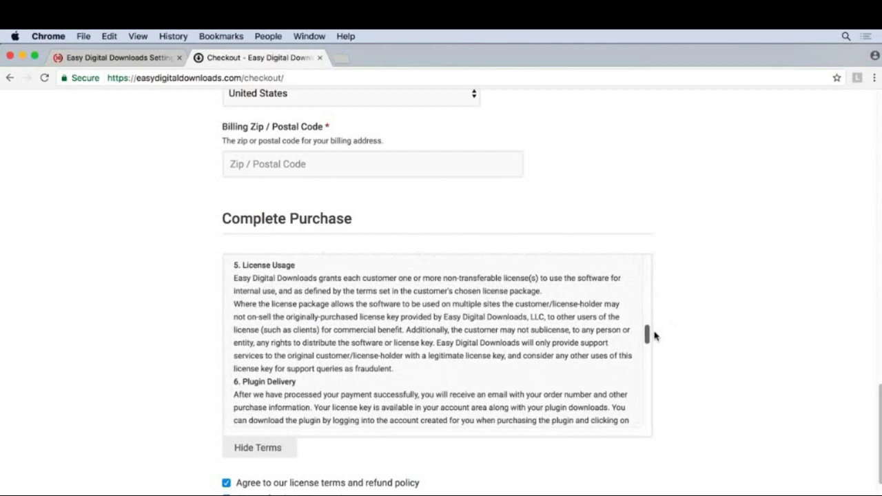
{"action": "left_click_drag", "start_coordinate": [654, 335], "coordinate": [658, 384]}
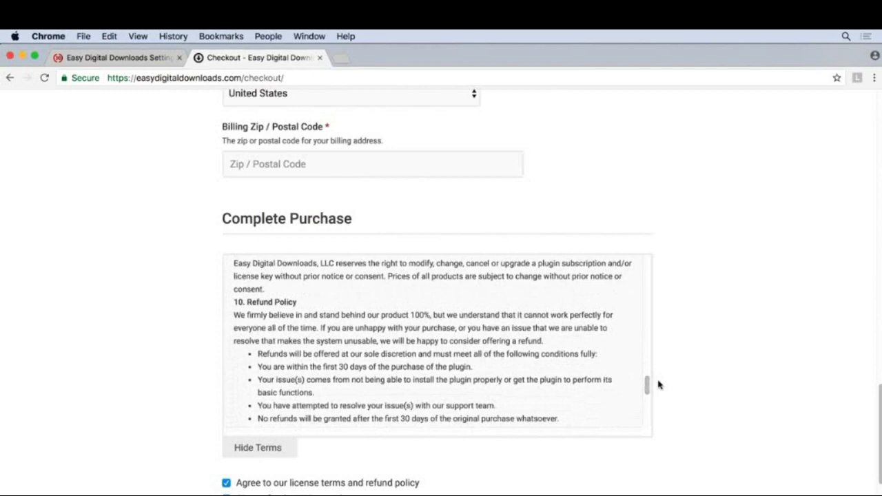